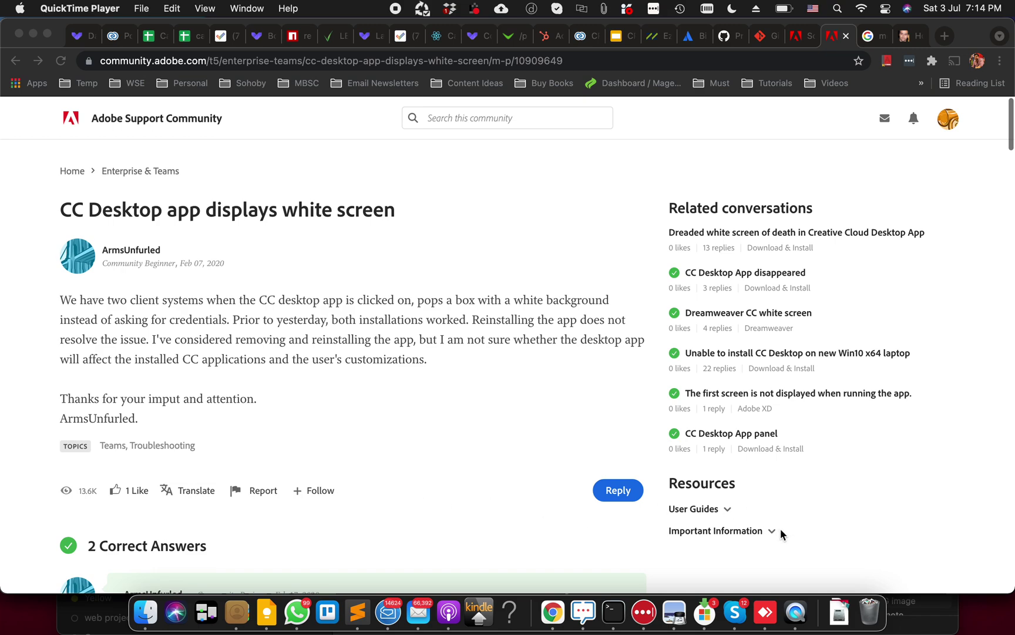
- Read the 'Adobe CC on Windows Server 2019' thread's correct answer and replies, then switch to the white-screen thread
left_click(799, 47)
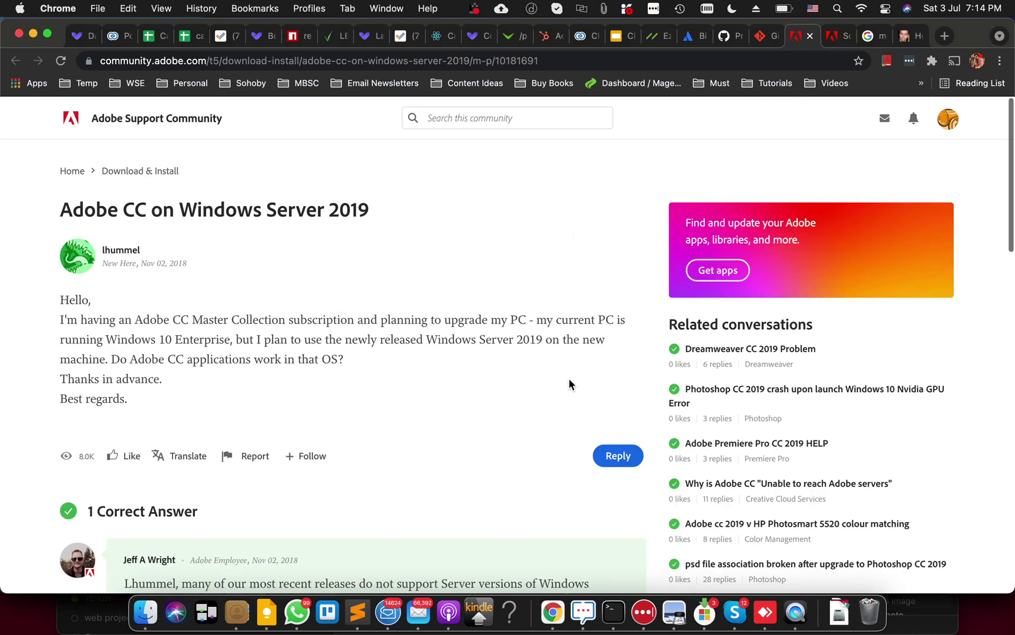
scroll(559, 336, "down", 10)
scroll(560, 336, "up", 10)
scroll(541, 357, "down", 2)
scroll(493, 341, "up", 2)
scroll(507, 349, "down", 3)
scroll(507, 349, "up", 3)
scroll(517, 382, "down", 4)
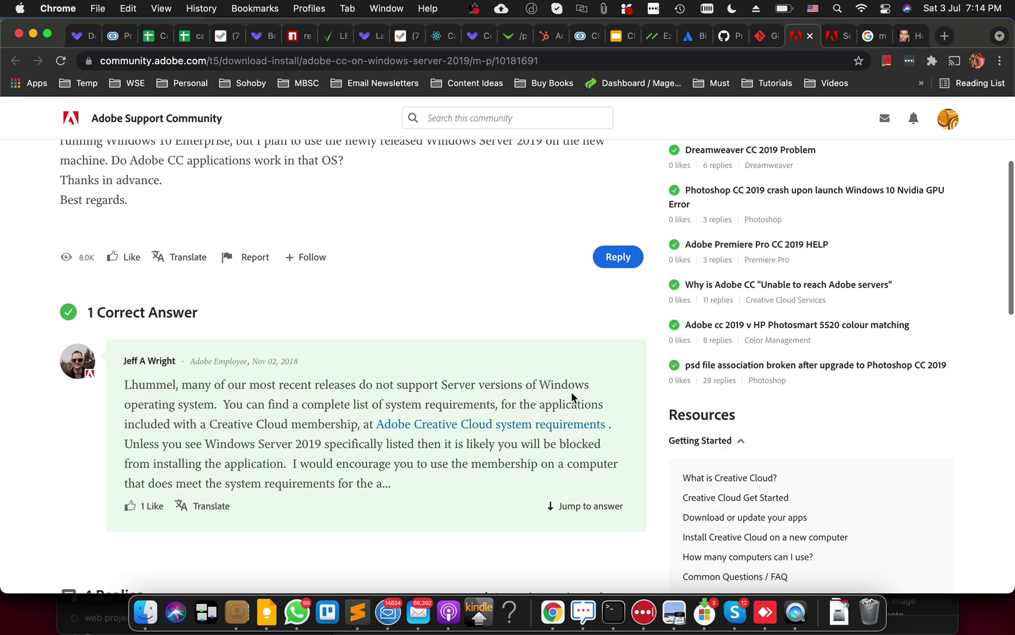
scroll(499, 458, "down", 2)
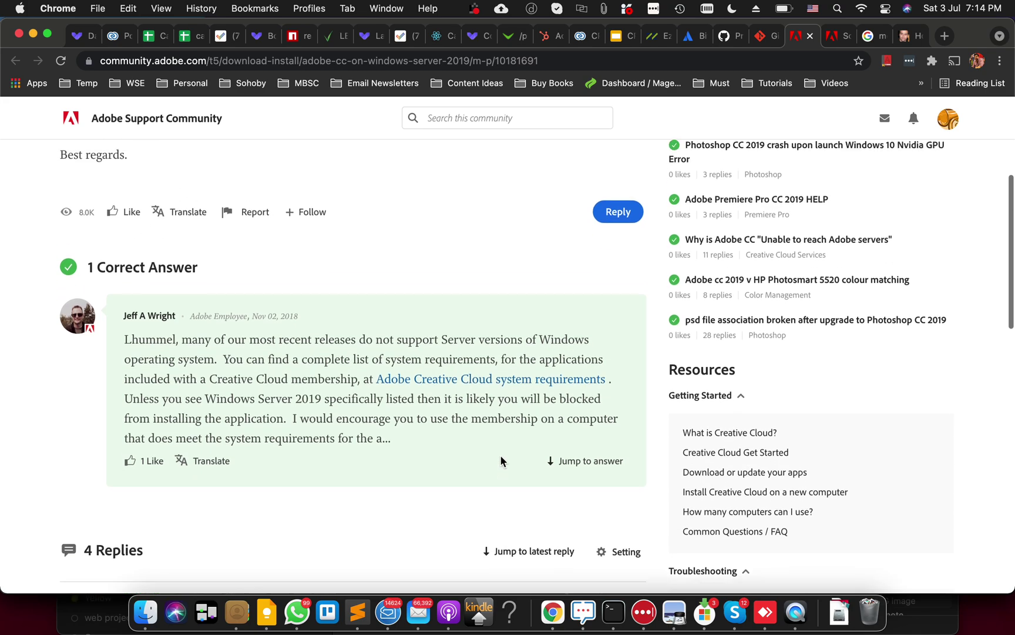
scroll(371, 409, "down", 15)
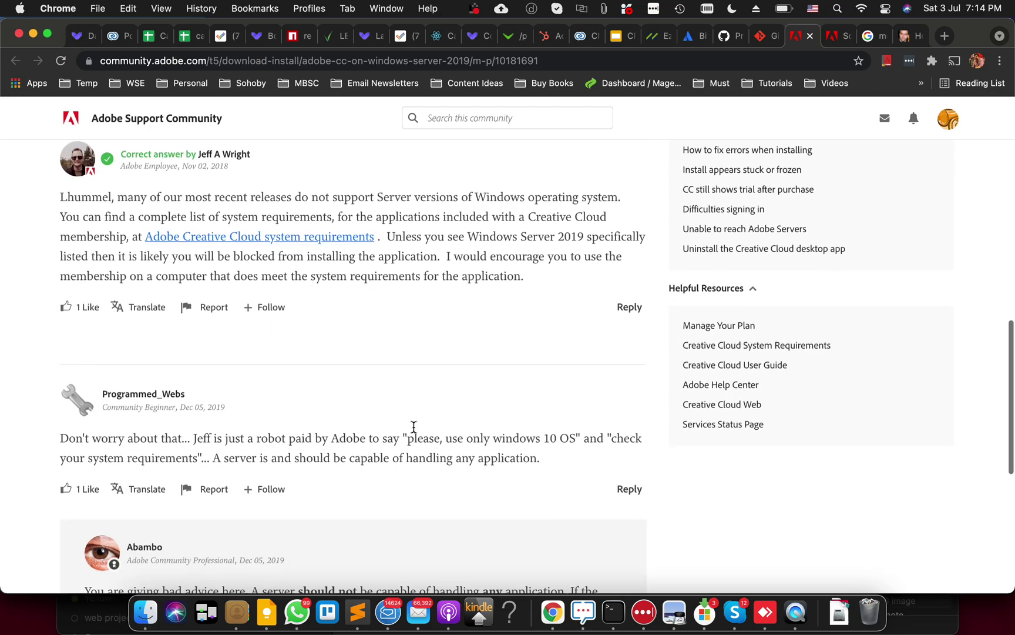
scroll(462, 422, "up", 3)
scroll(462, 422, "down", 10)
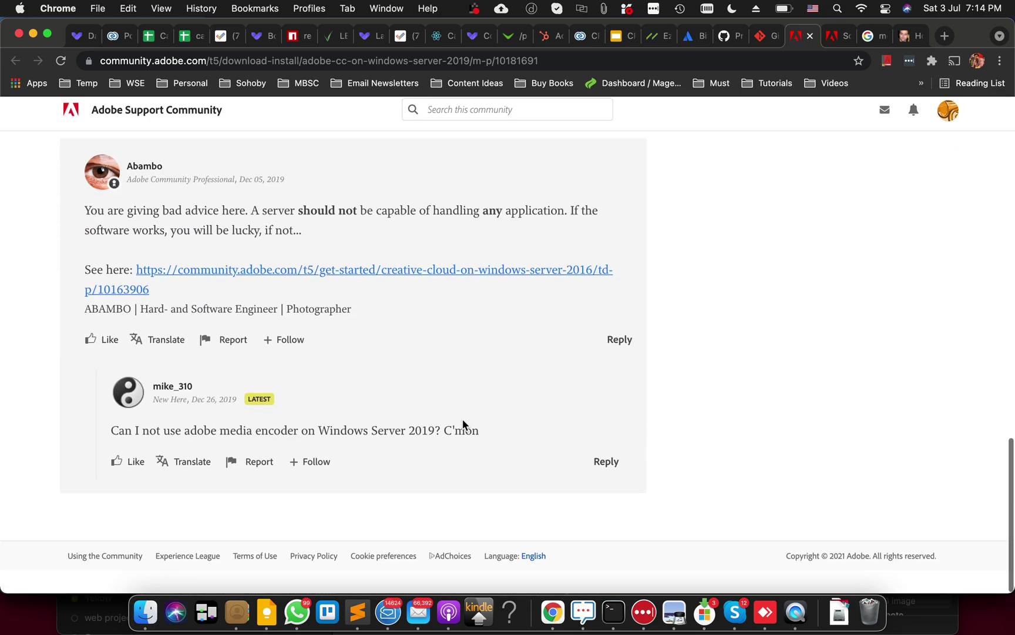
scroll(696, 253, "up", 5)
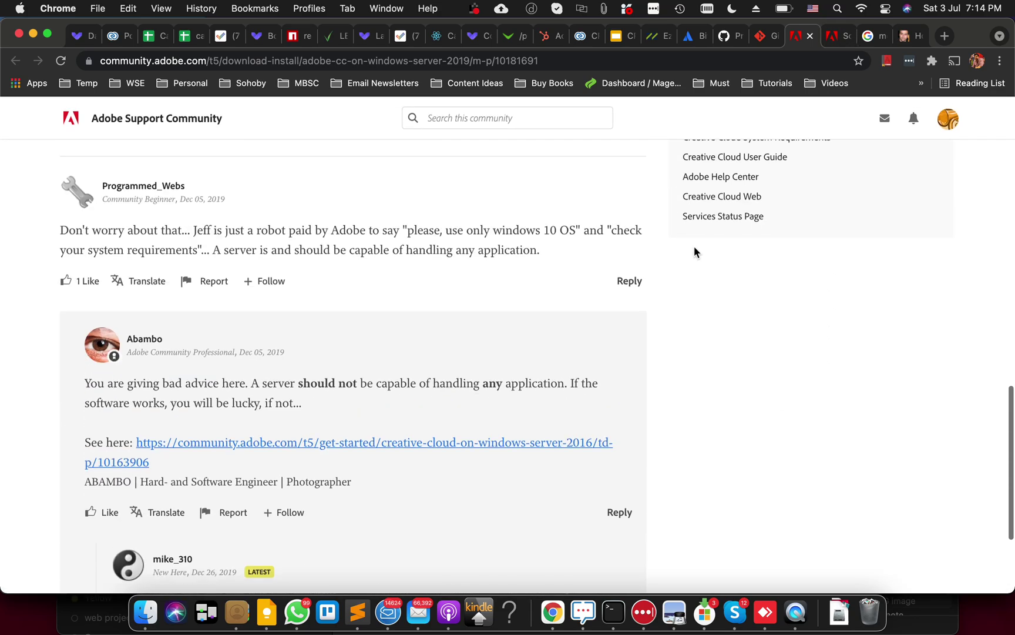
scroll(687, 465, "down", 2)
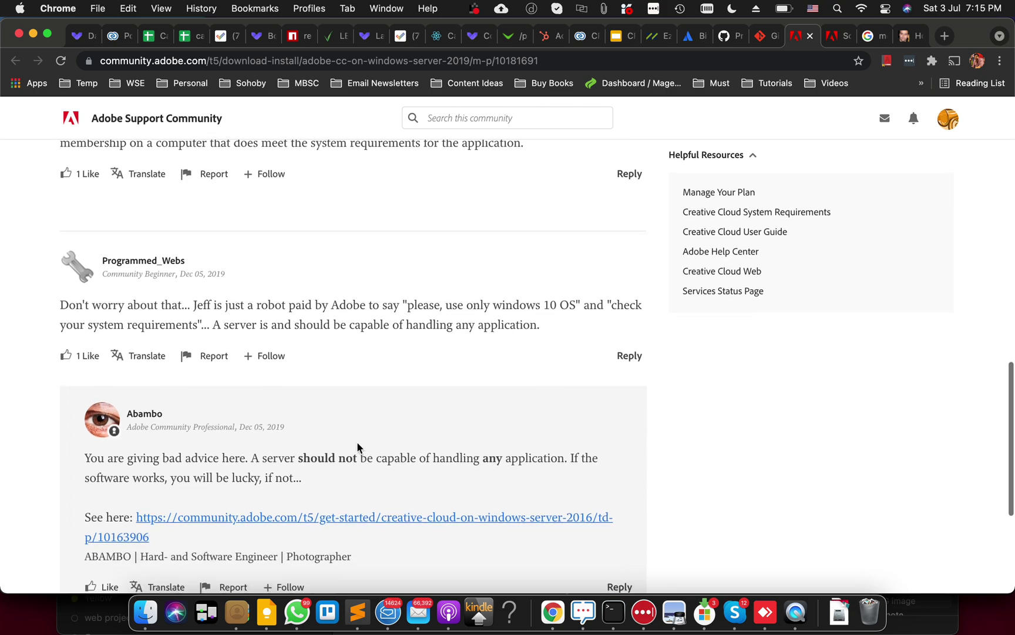
scroll(319, 458, "down", 1)
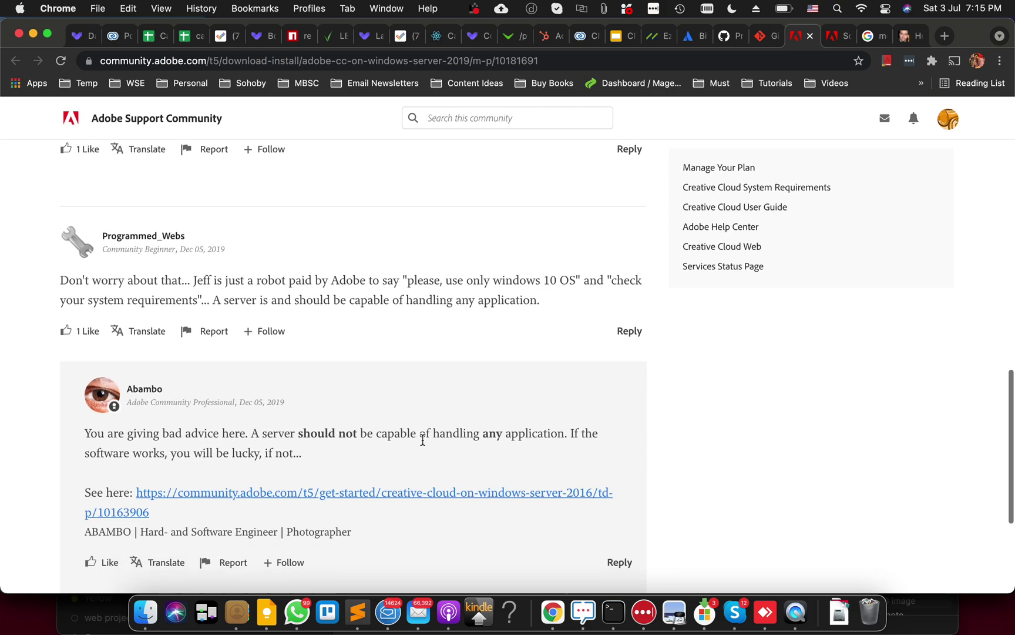
left_click(835, 40)
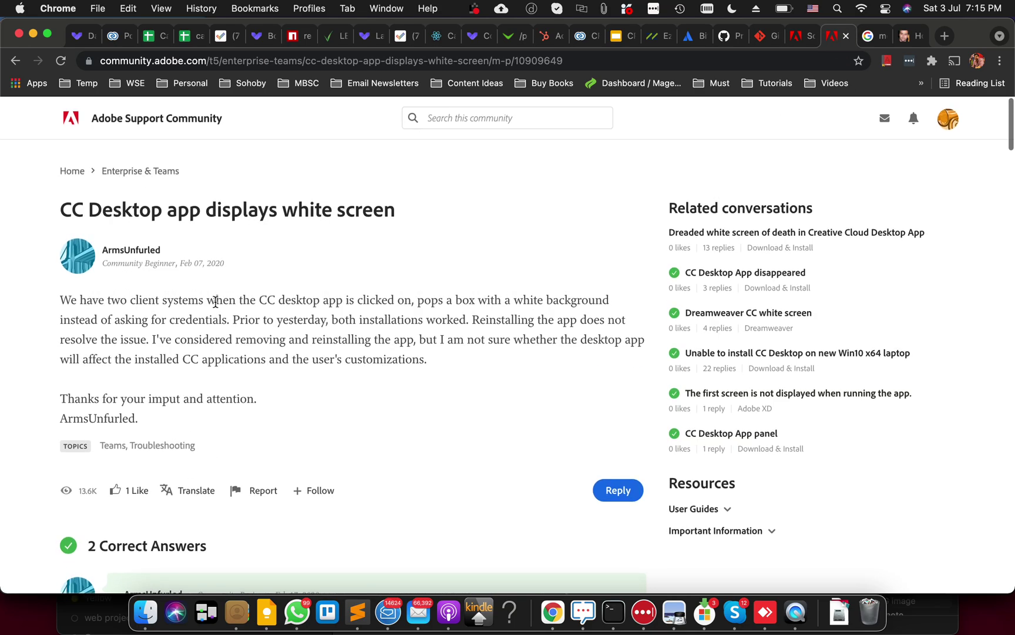
- Scroll the white-screen thread to its 2 correct answers, then return to the AnyDesk server session
scroll(460, 346, "down", 6)
scroll(597, 408, "up", 7)
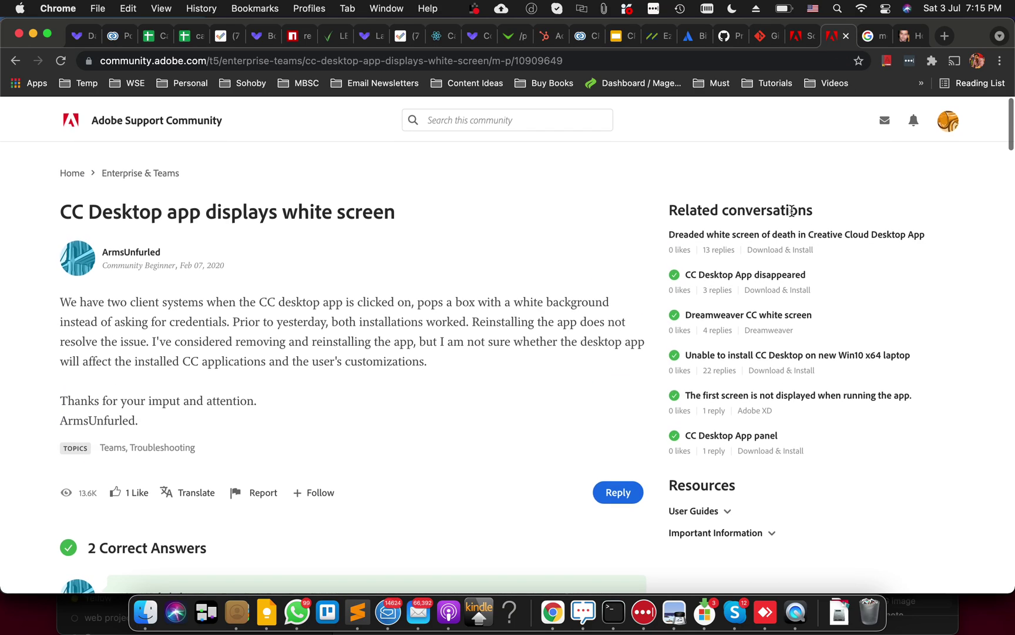
scroll(532, 417, "down", 7)
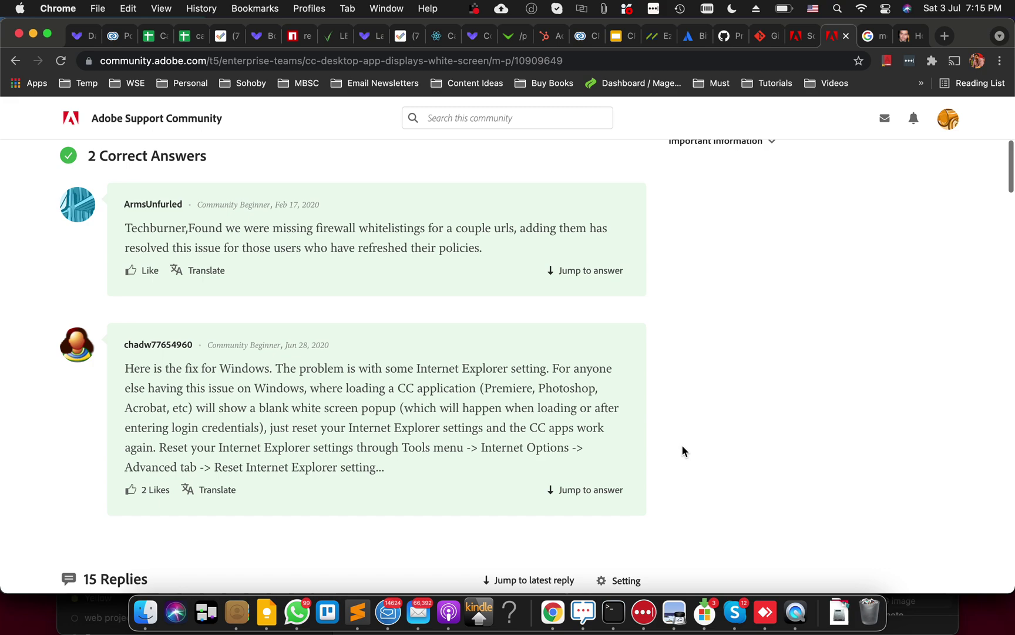
left_click(765, 611)
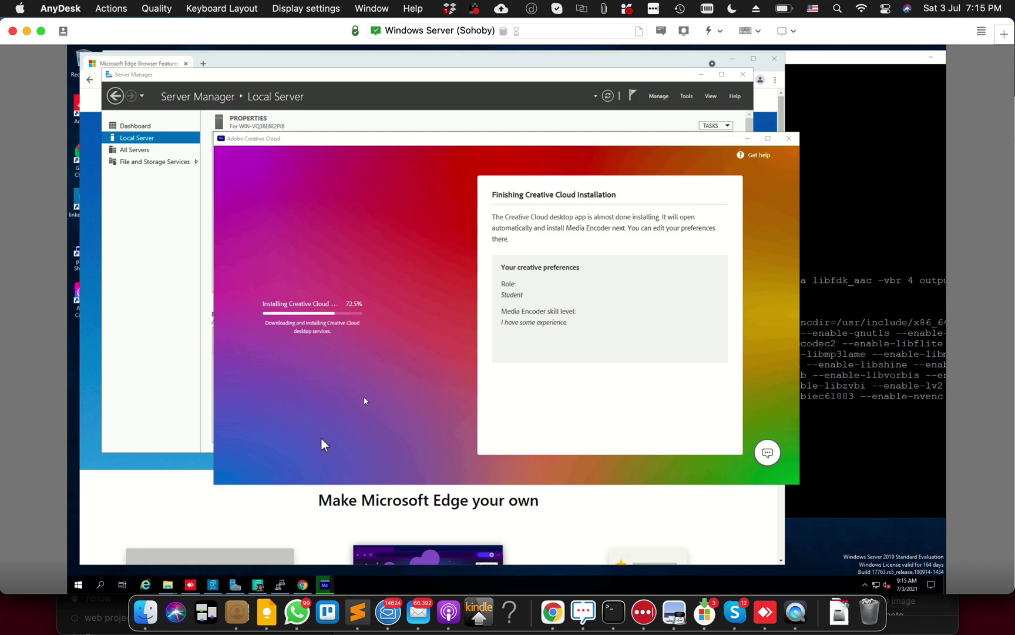
- Check the Creative Cloud installer's progress and the server's Downloads folder, then bring up the Start menu
left_click(78, 584)
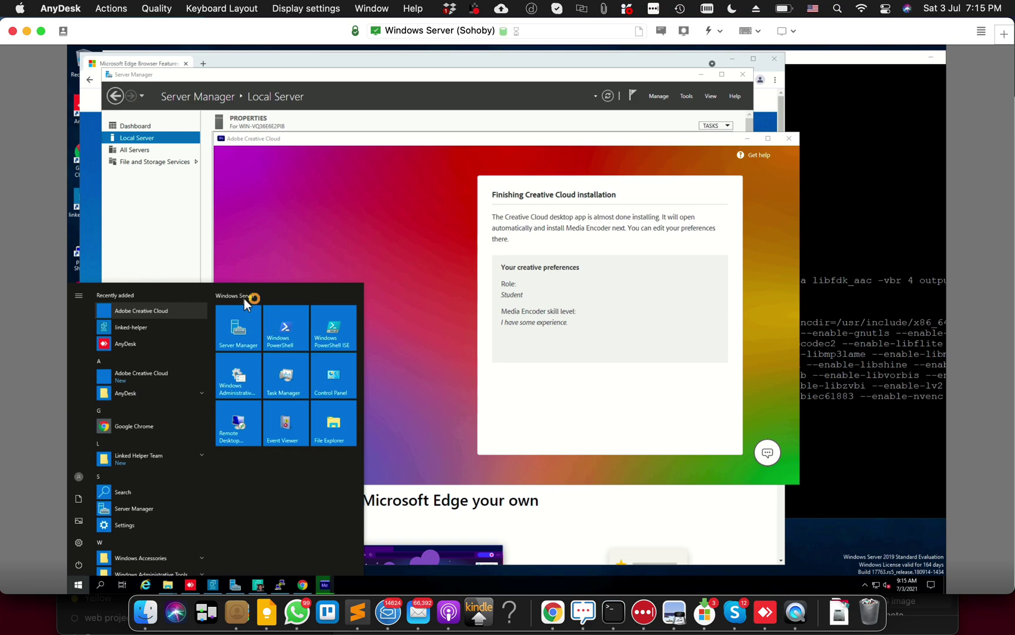
left_click(528, 501)
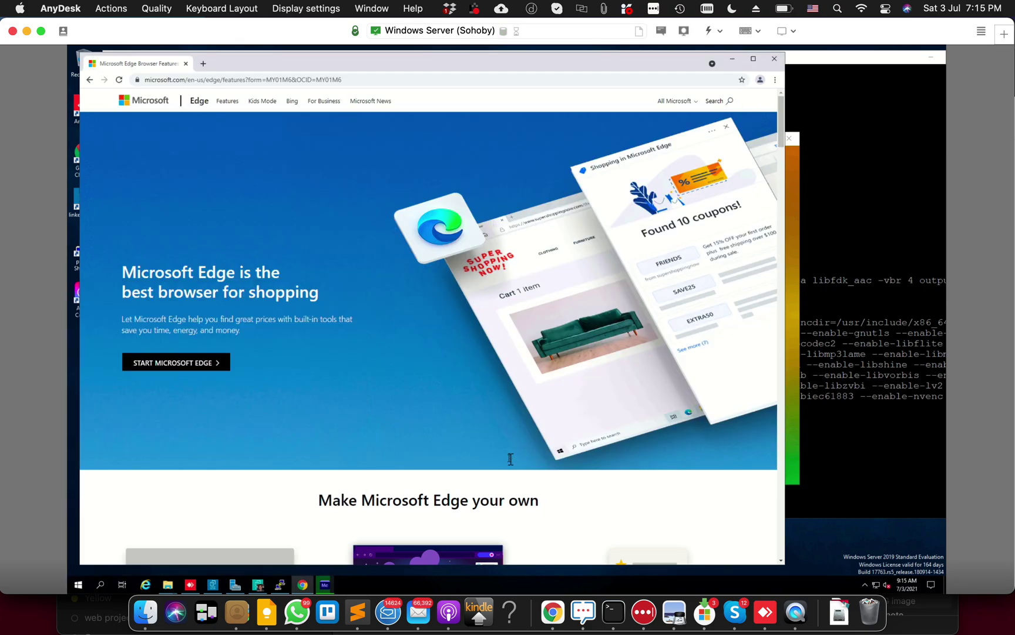
left_click(325, 584)
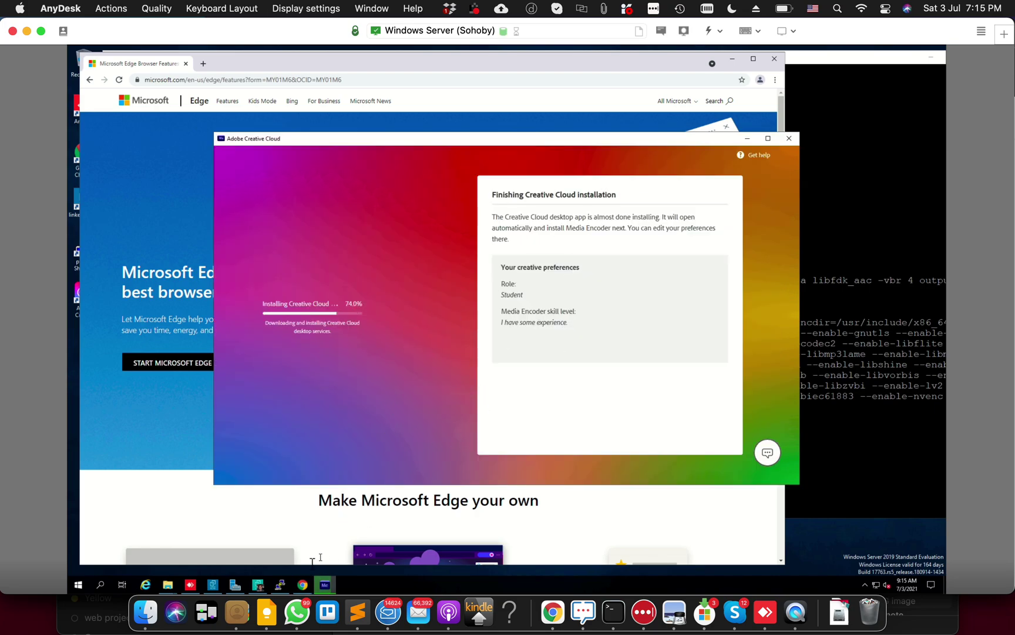
mouse_move(163, 584)
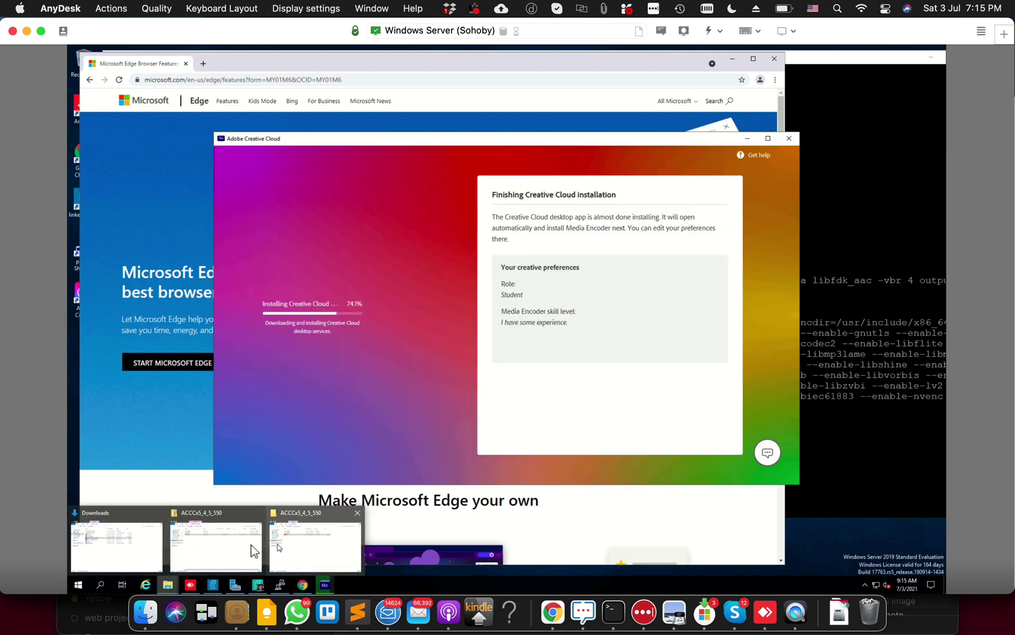
left_click(124, 542)
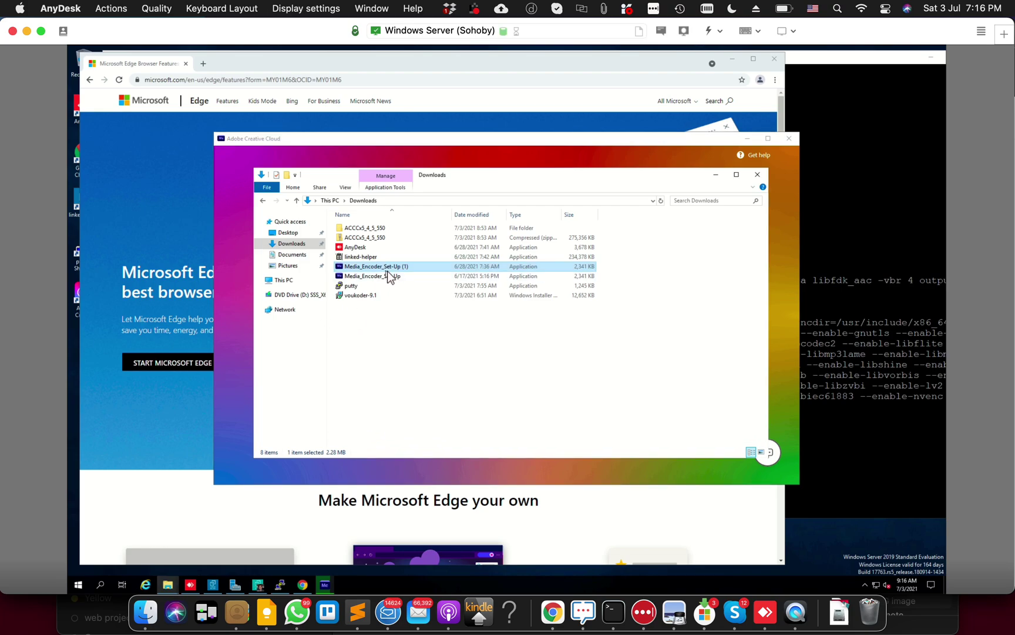
left_click(380, 141)
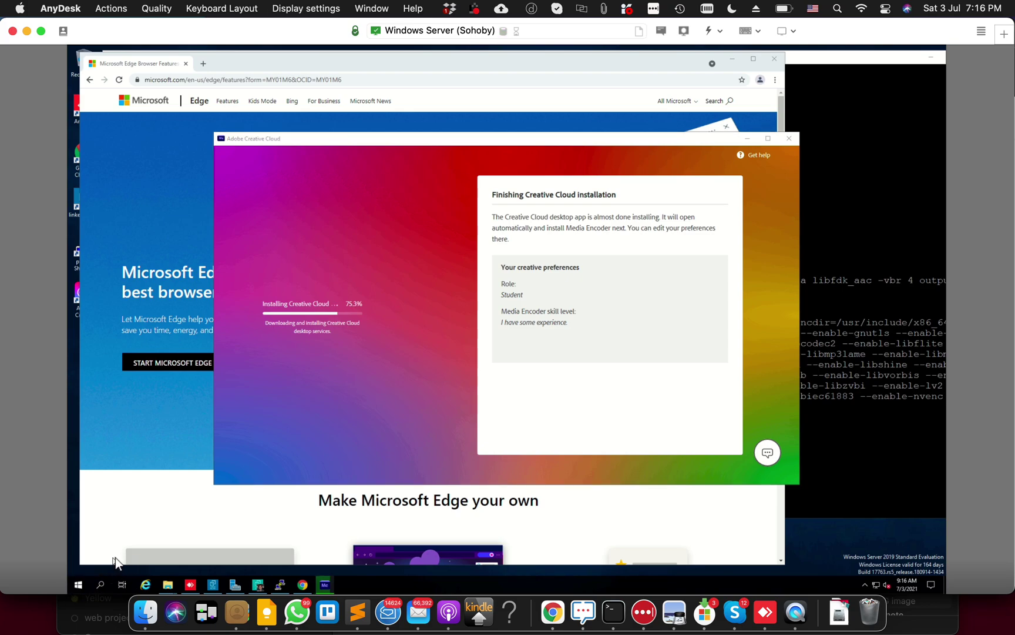
key("super")
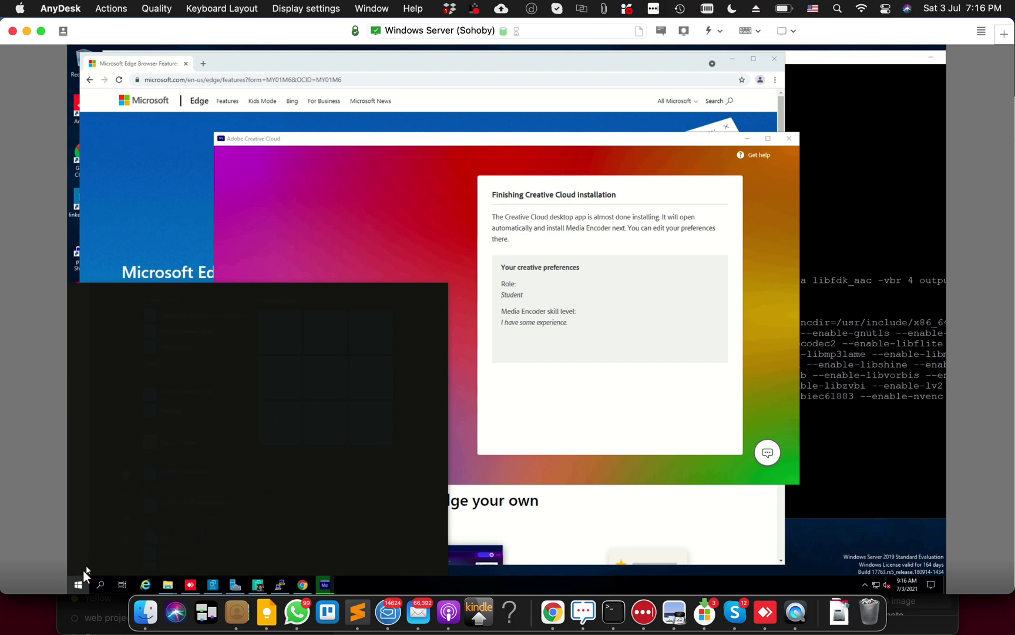
- Search 'server manager' from Start and launch the Server Manager desktop app to its Dashboard
type("server manager")
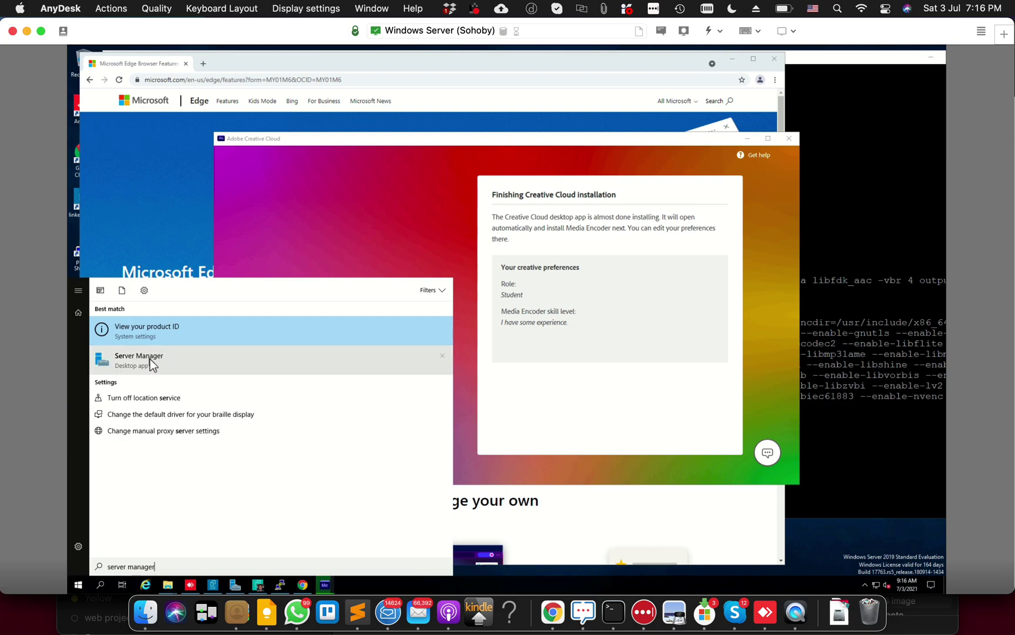
left_click(149, 359)
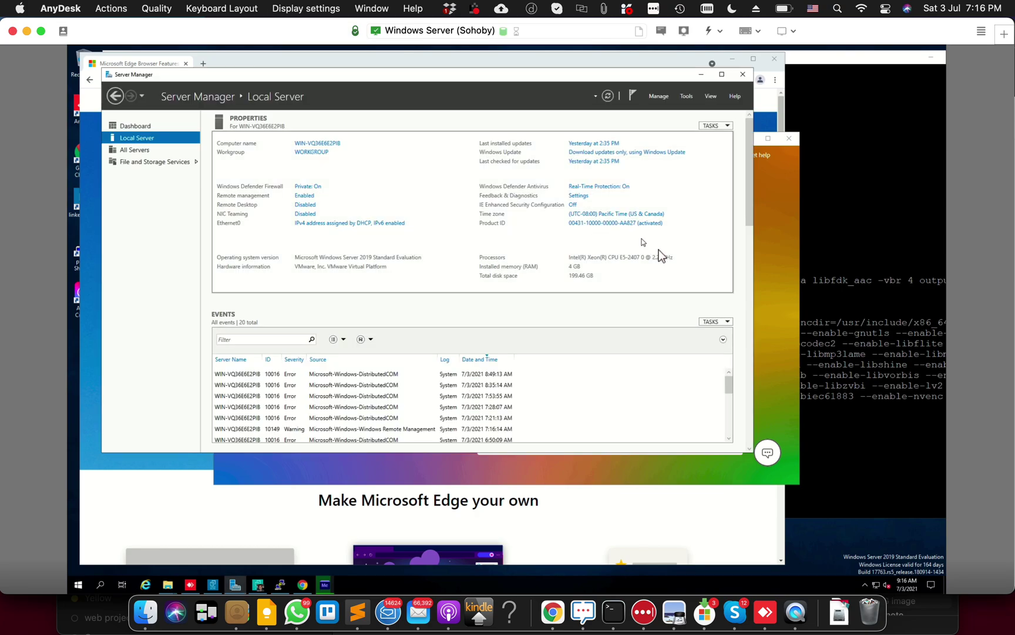
left_click(134, 126)
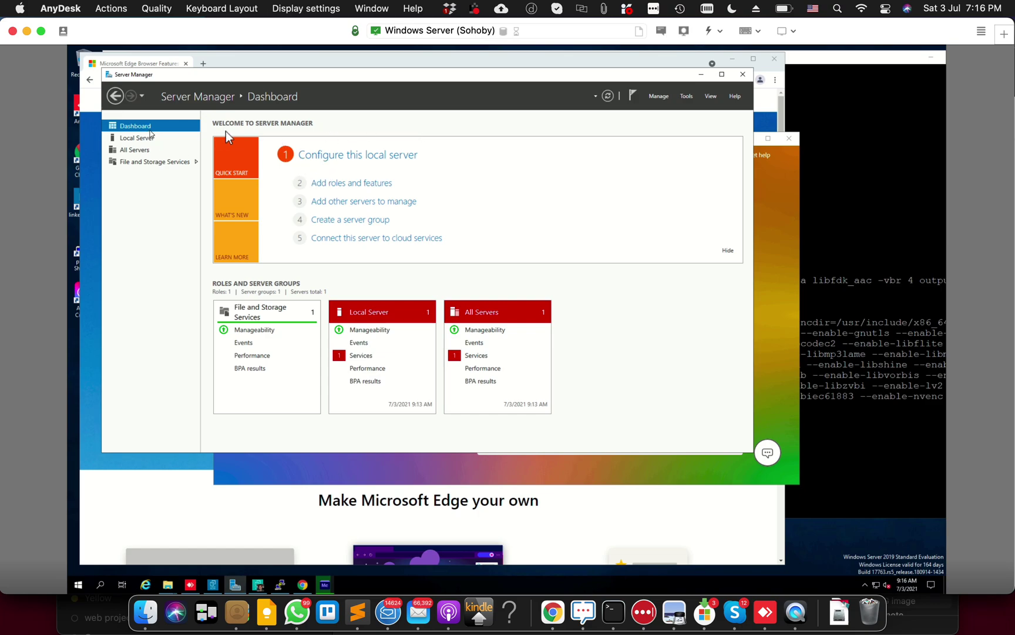
- On Server Manager's Local Server page, open IE Enhanced Security Configuration and set Administrators to Off
left_click(148, 138)
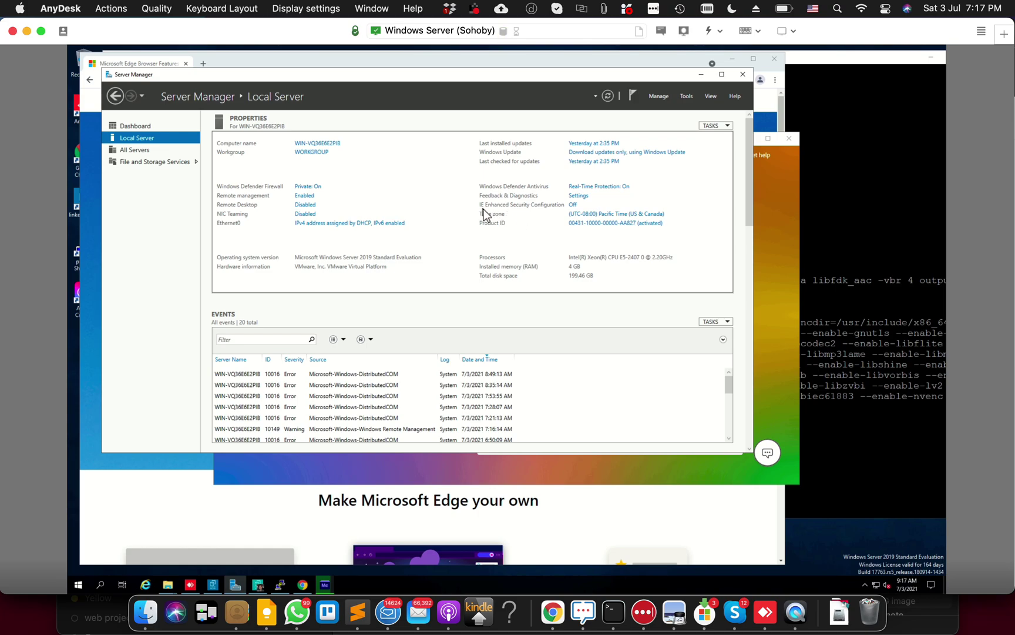
left_click(573, 206)
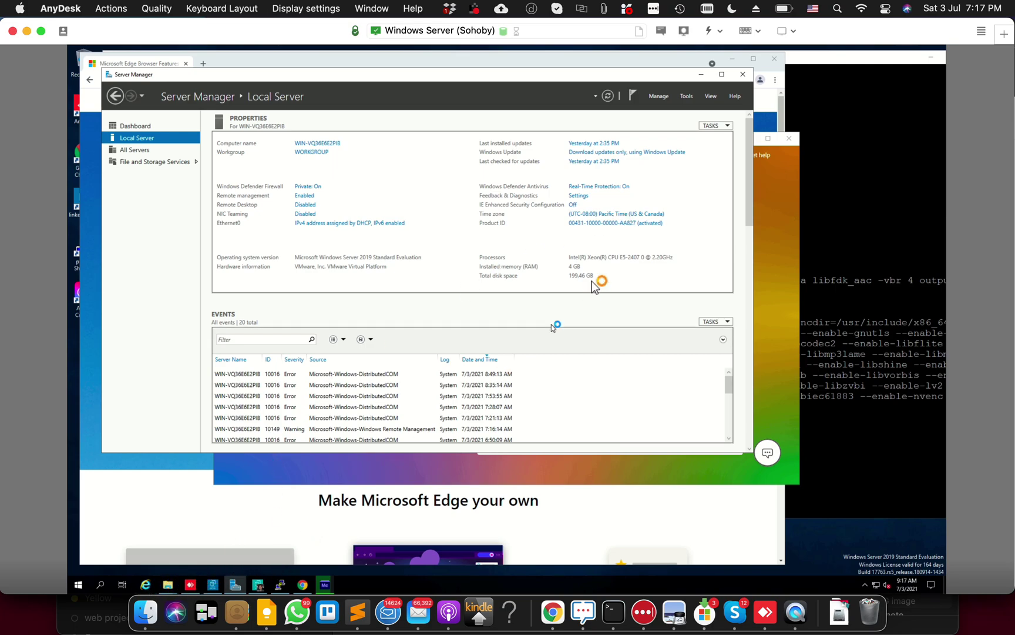
left_click(572, 205)
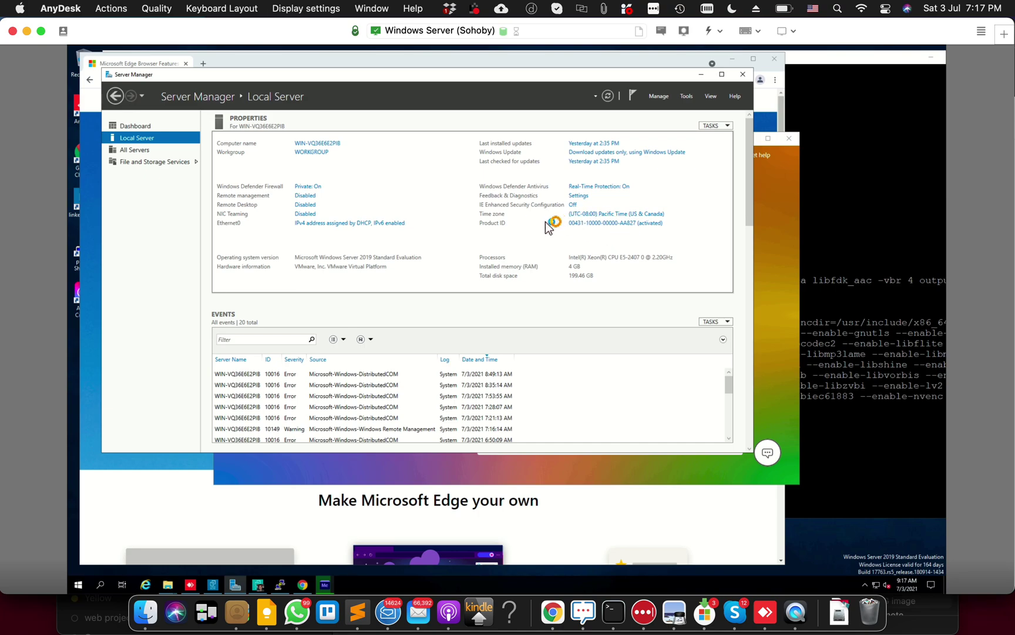
left_click(448, 284)
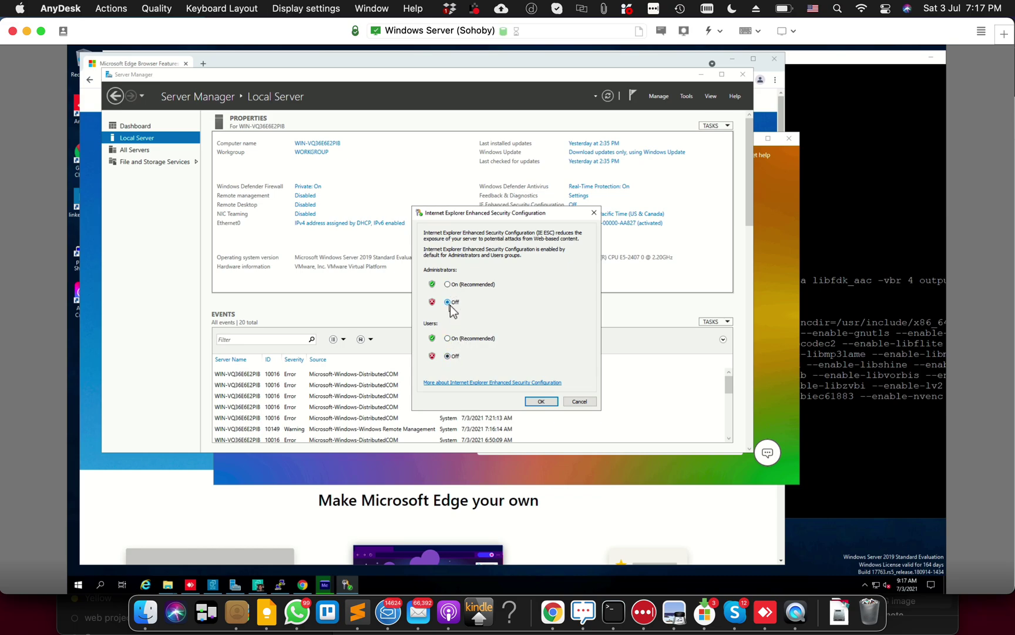
- Confirm the IE Enhanced Security Configuration settings with OK and bring Edge forward
left_click(579, 402)
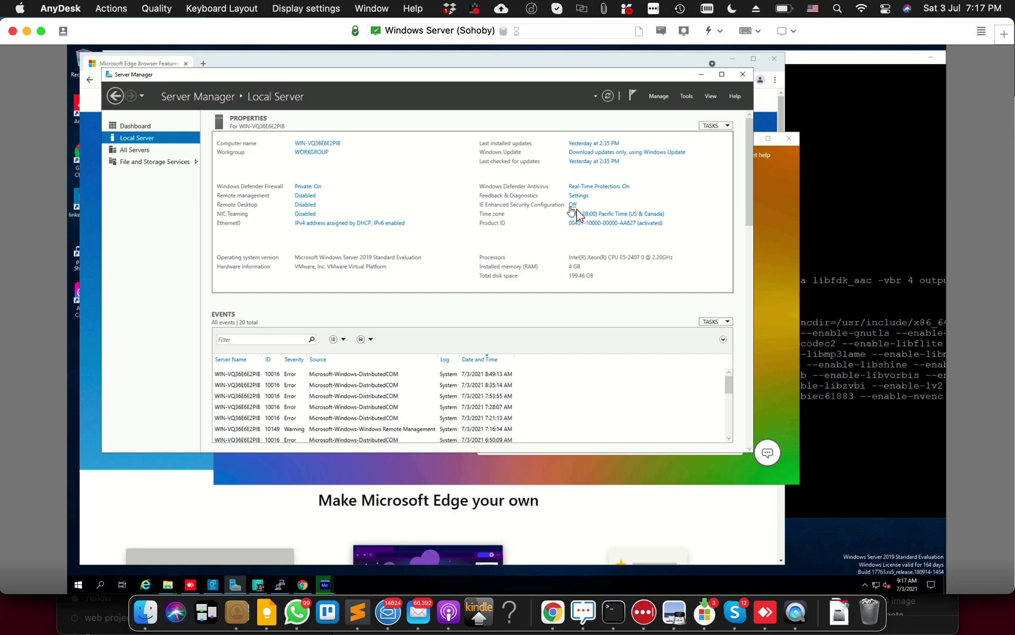
left_click(556, 504)
- Bring the Downloads folder window with the installer files to the front from File Explorer
left_click(170, 584)
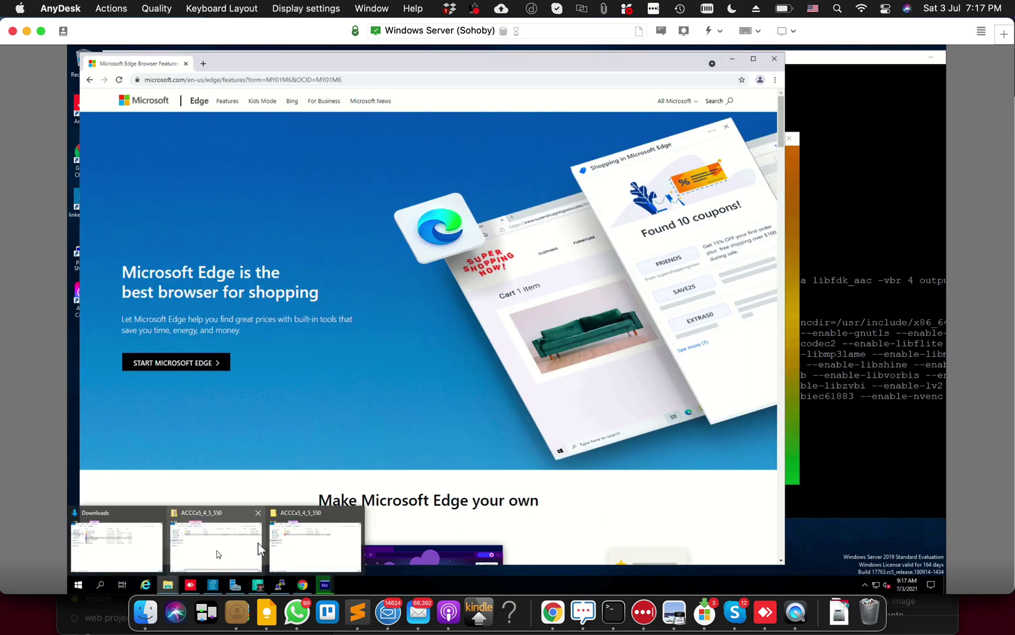
left_click(352, 266)
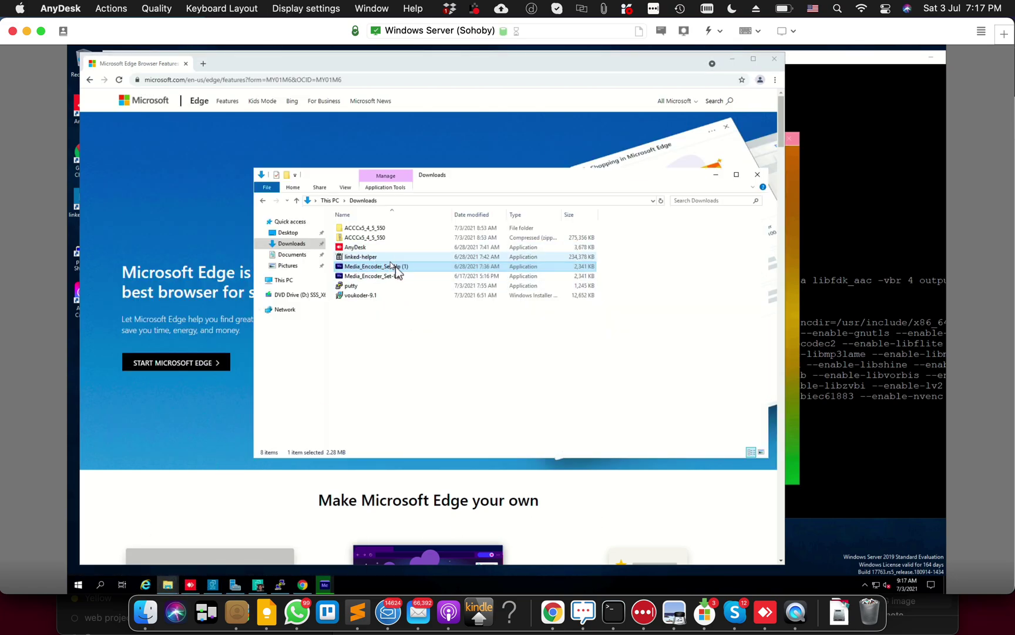